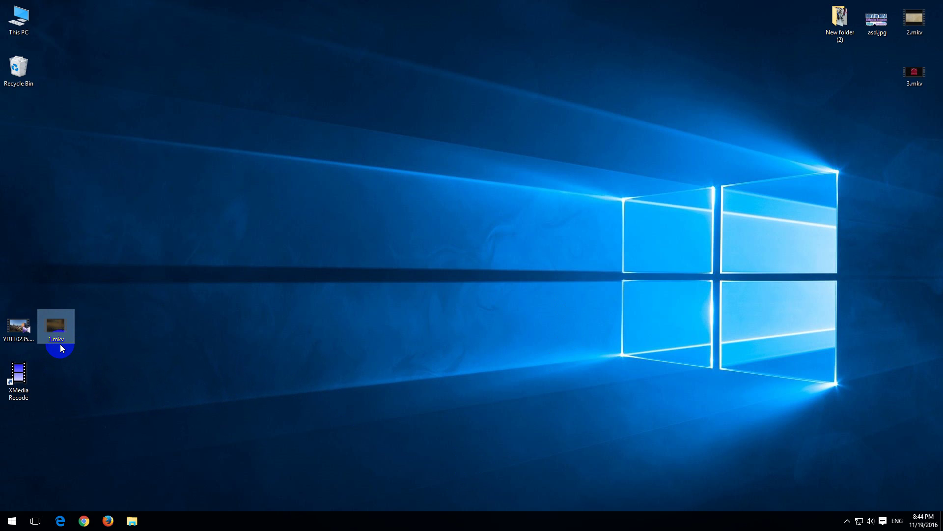
# Step: Launch XMedia Recode, drag 1.mkv from the desktop into its file list, and select it
pyautogui.click(28, 399)
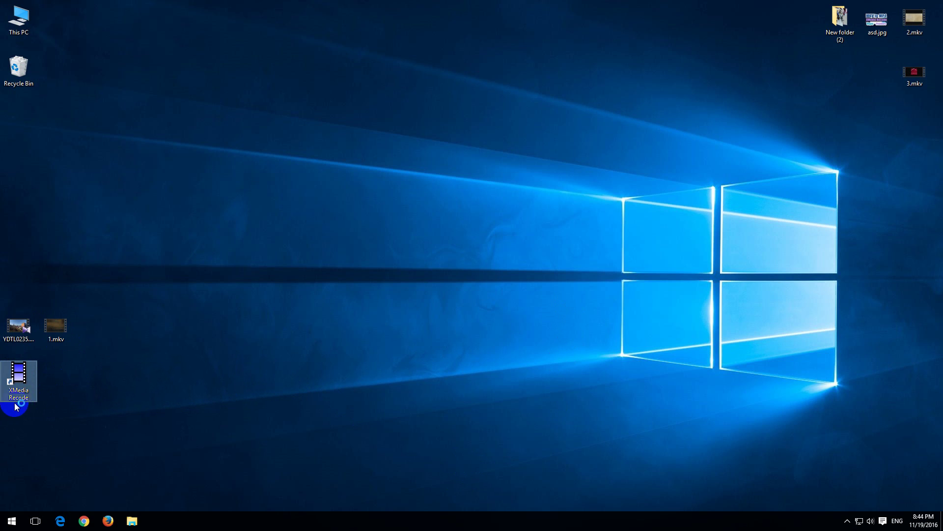
pyautogui.click(52, 448)
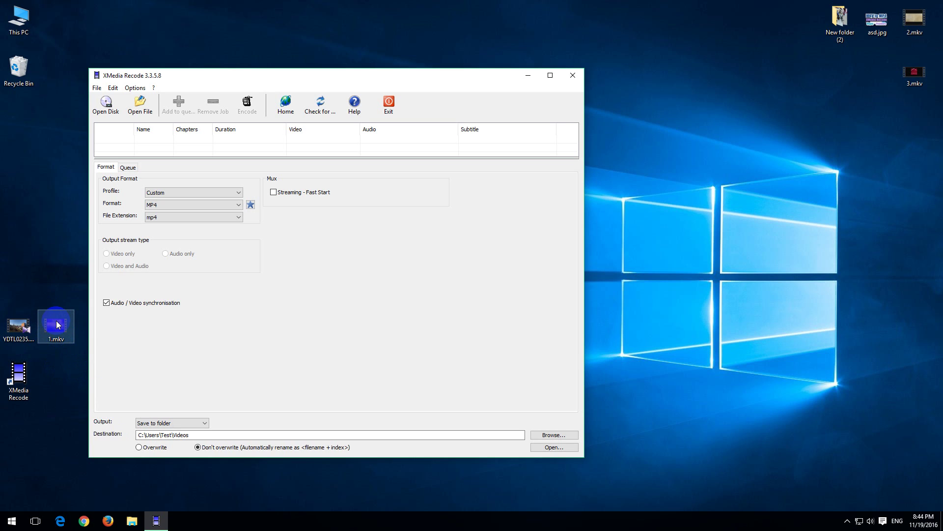
pyautogui.moveTo(53, 335)
pyautogui.mouseDown()
pyautogui.moveTo(63, 350)
pyautogui.moveTo(373, 355)
pyautogui.mouseUp()
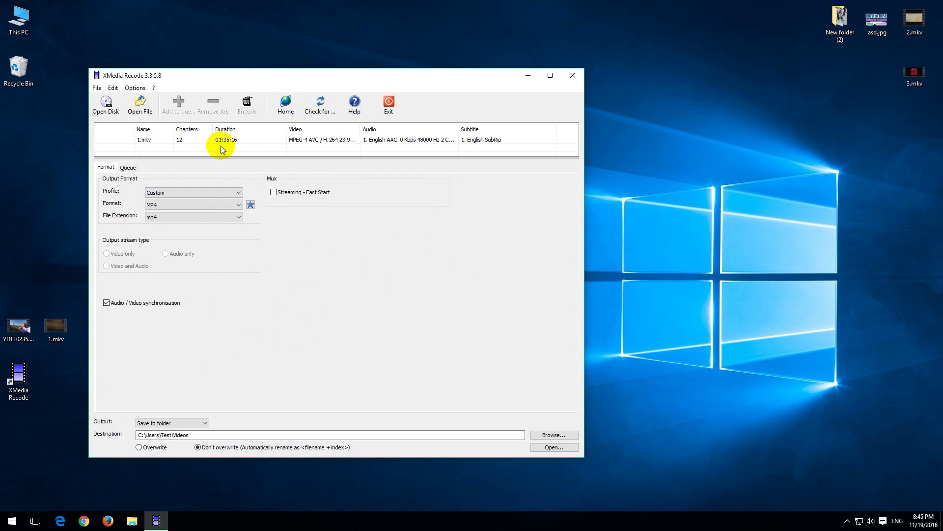
pyautogui.click(176, 140)
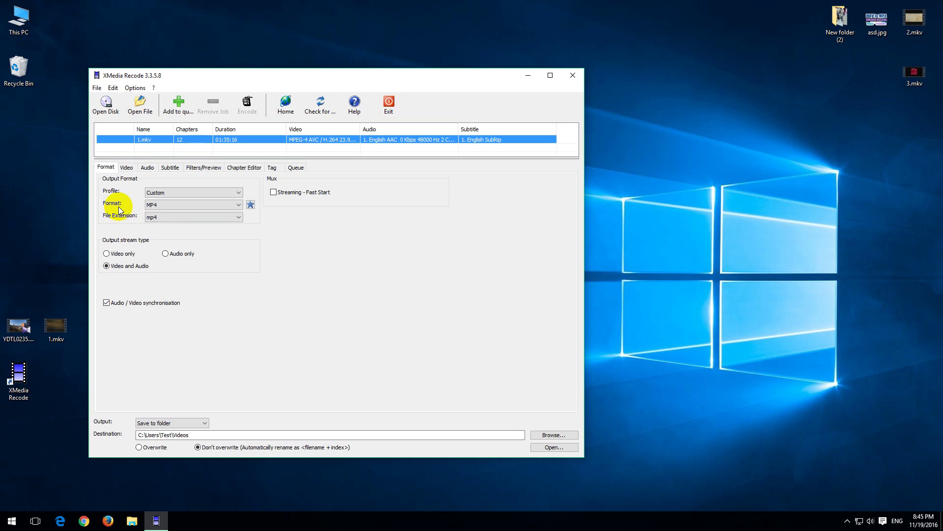
# Step: Keep MP4 as the output format and set the video stream Mode to Copy
pyautogui.click(187, 208)
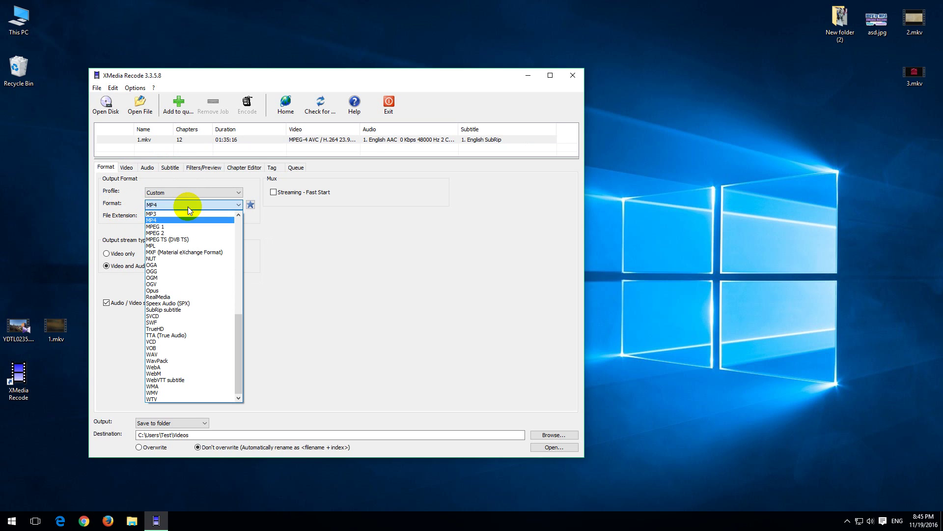
pyautogui.click(166, 220)
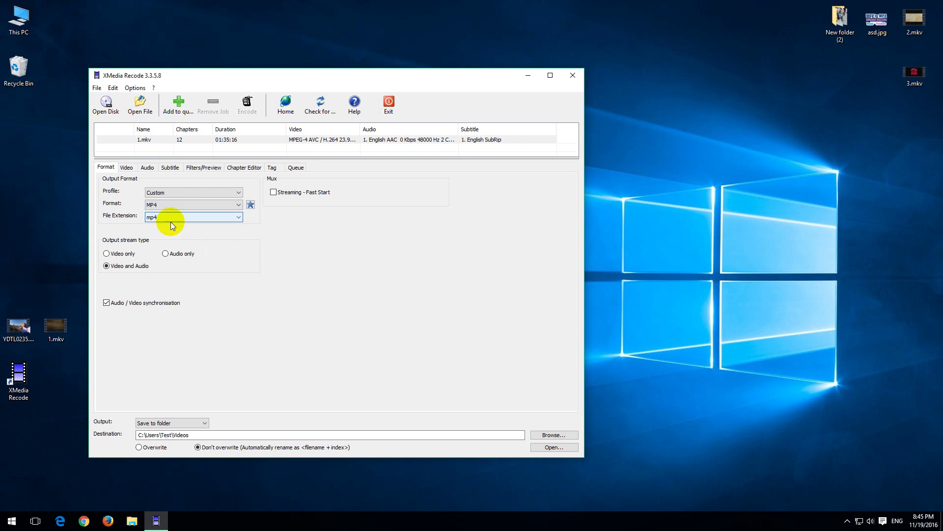
pyautogui.click(128, 171)
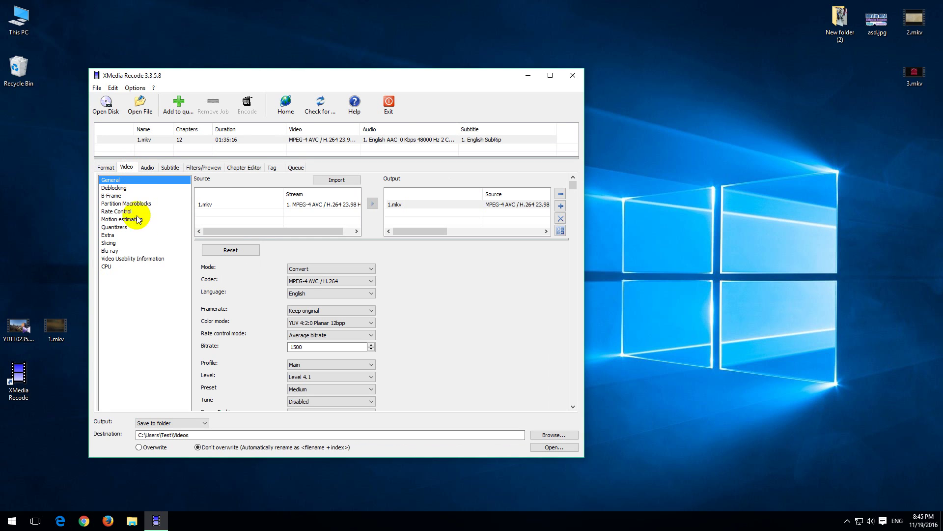
pyautogui.click(302, 270)
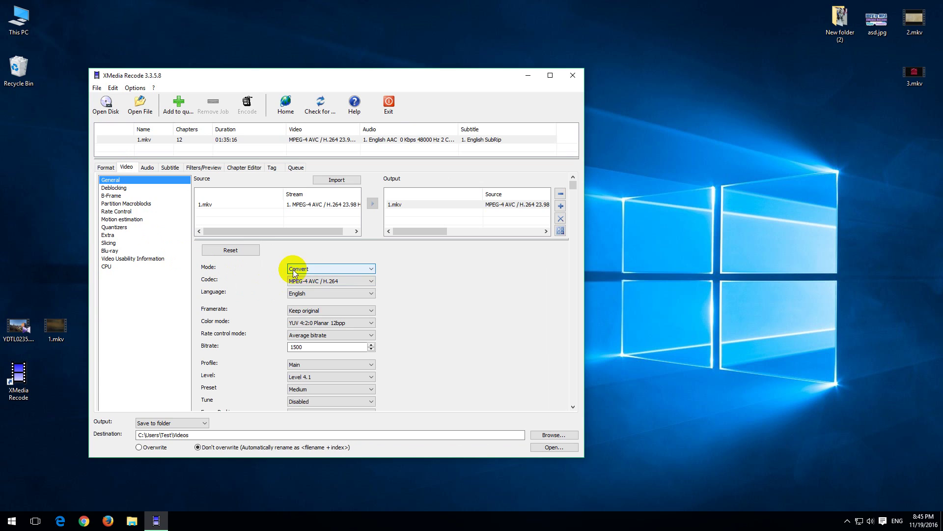
pyautogui.click(300, 270)
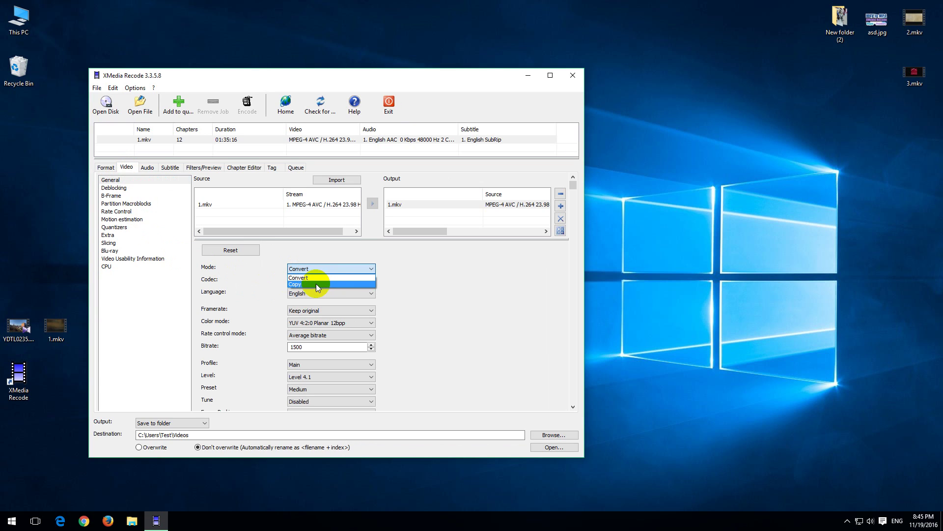
pyautogui.click(316, 284)
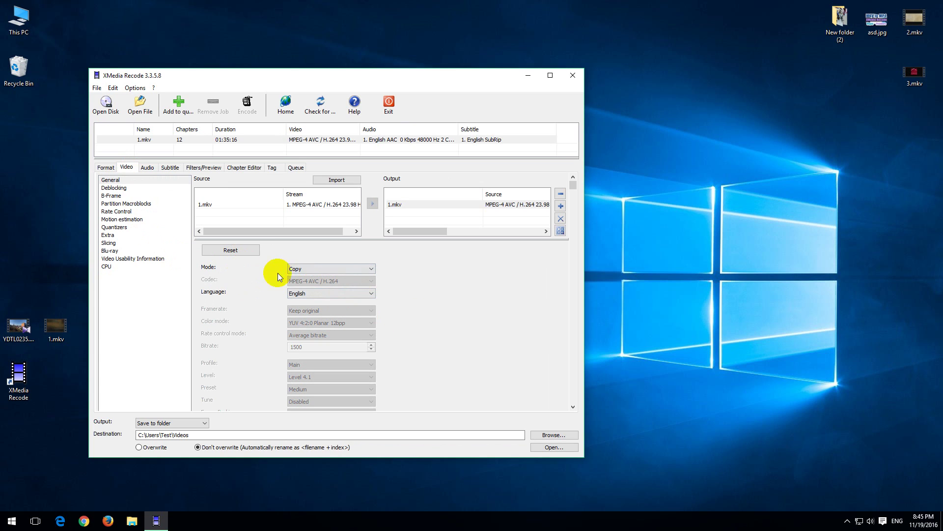
# Step: Set the audio stream Mode to Copy
pyautogui.click(148, 168)
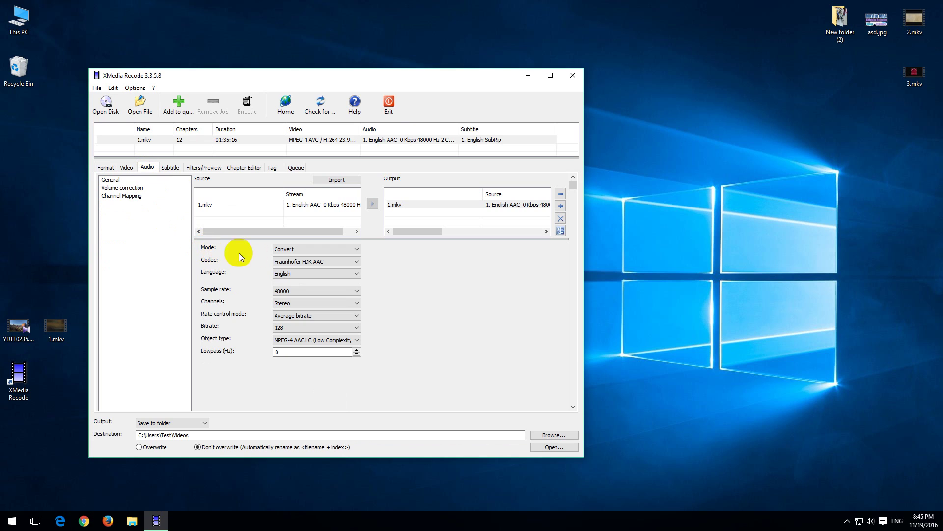
pyautogui.click(299, 249)
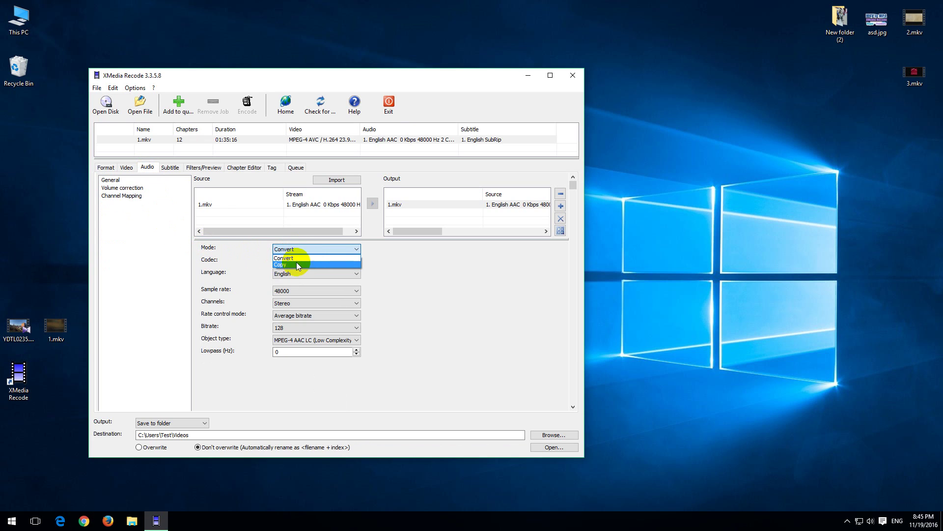
pyautogui.click(295, 265)
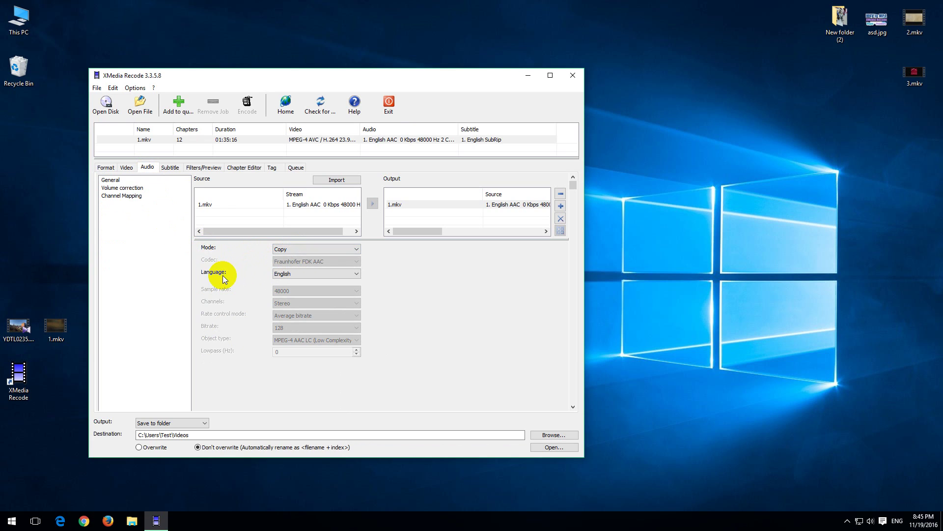
# Step: Add 1.mkv to the queue as an MP4 copy job and select the queued job
pyautogui.click(296, 169)
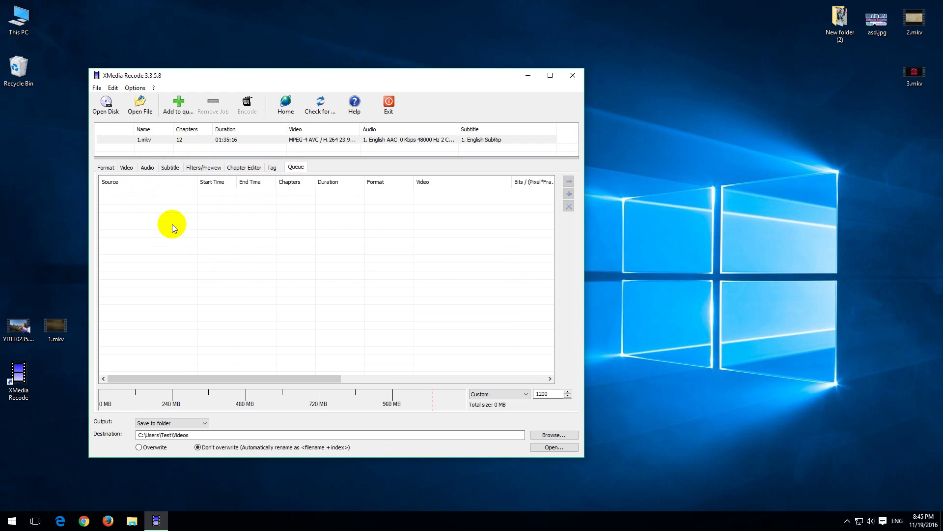
pyautogui.click(152, 142)
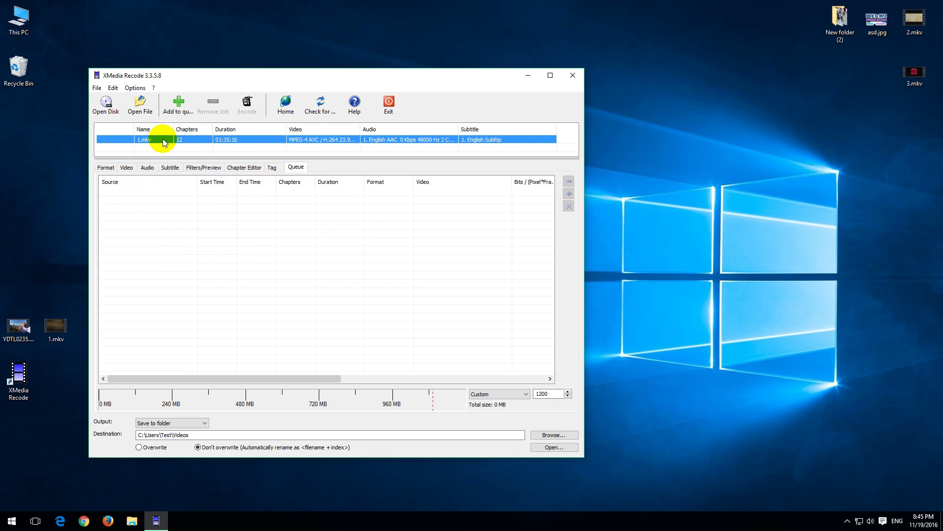
pyautogui.click(190, 109)
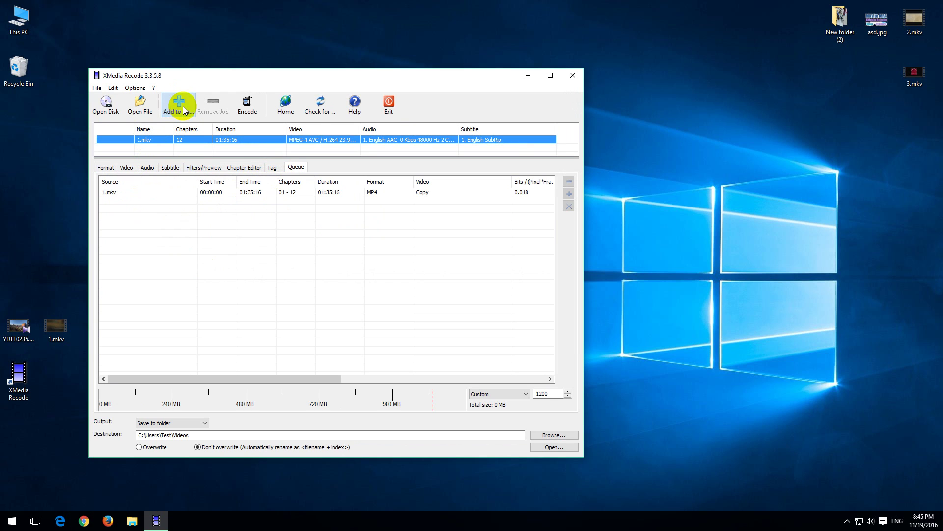
pyautogui.click(201, 192)
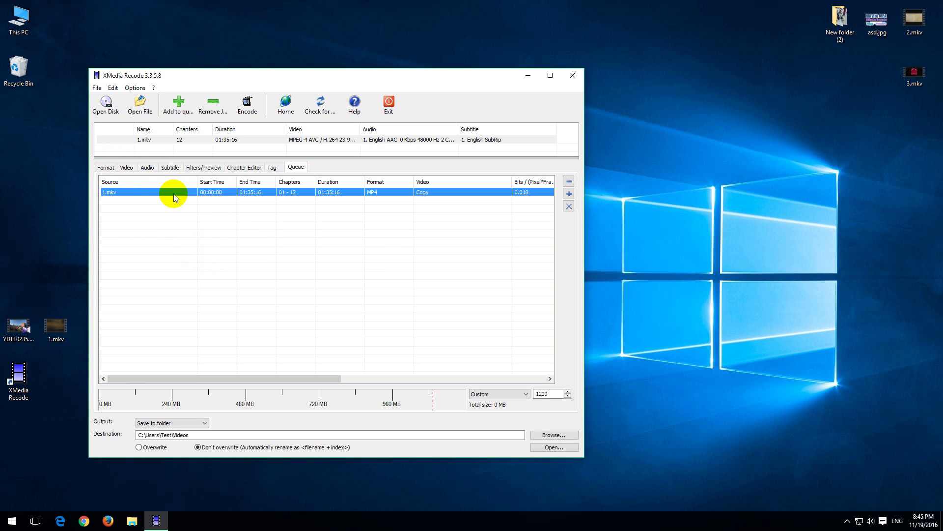
# Step: Start encoding the queued job and open the Videos folder in File Explorer alongside it
pyautogui.click(253, 103)
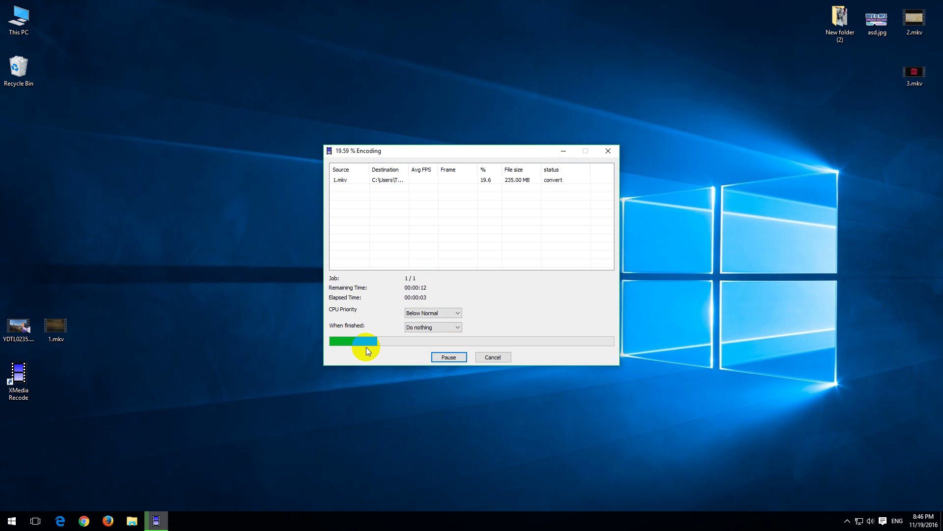
pyautogui.click(132, 522)
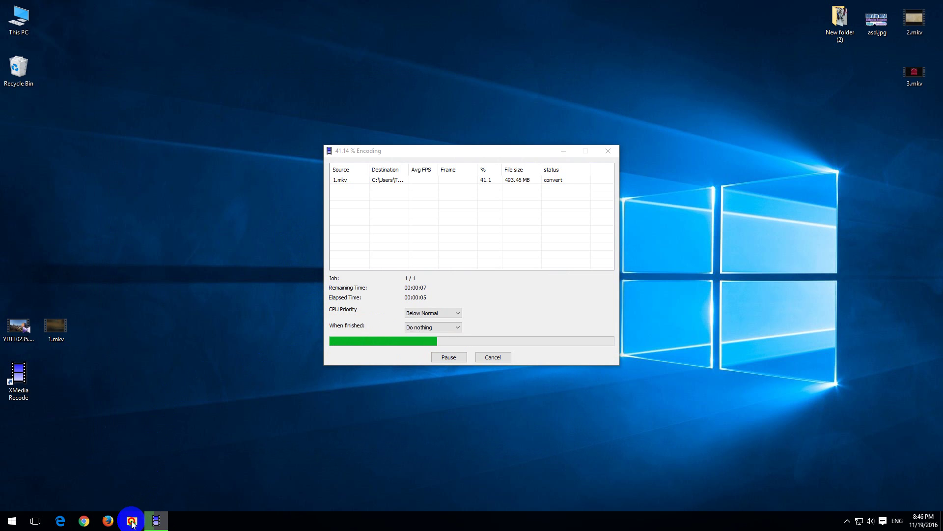
pyautogui.moveTo(505, 152); pyautogui.dragTo(317, 149)
pyautogui.moveTo(685, 77); pyautogui.dragTo(663, 78)
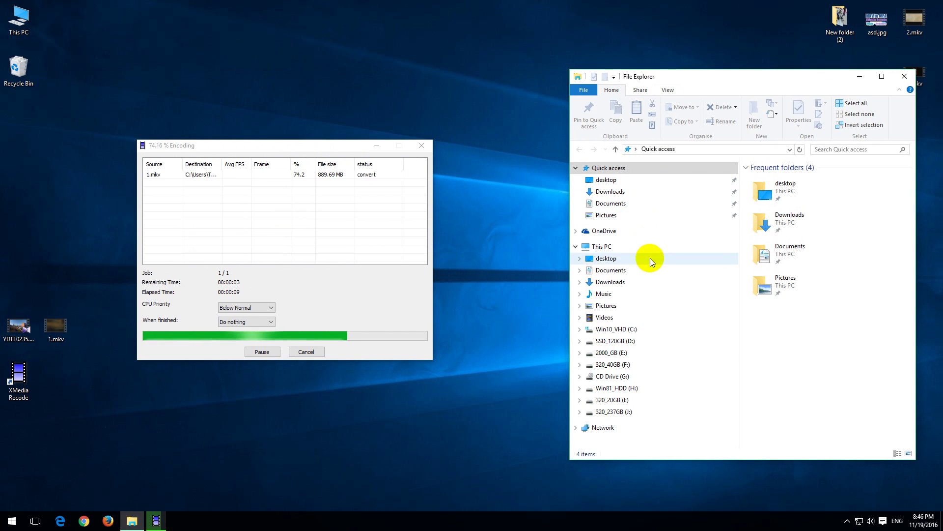
pyautogui.click(605, 318)
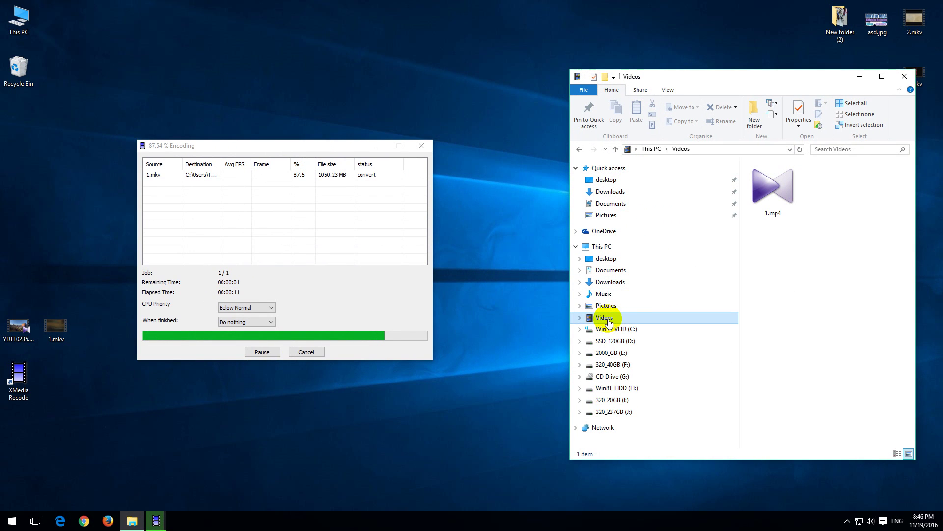
pyautogui.click(778, 247)
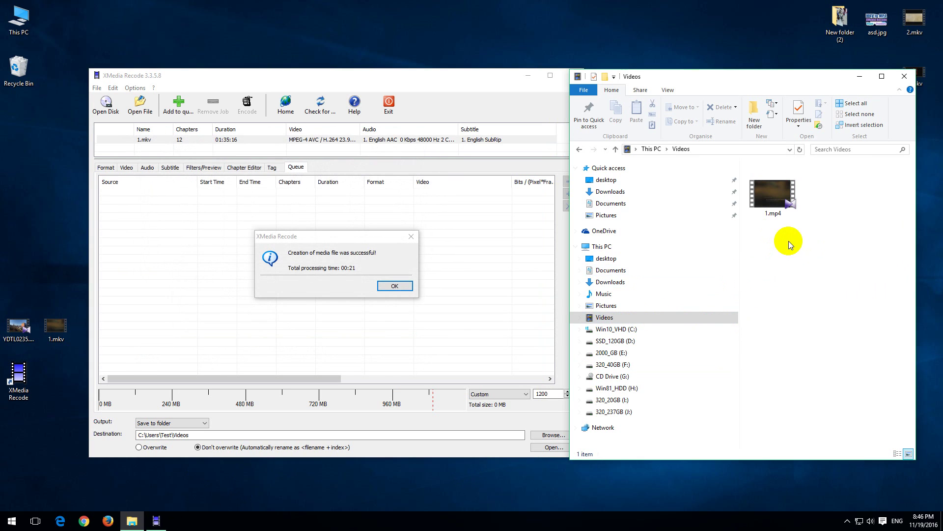
# Step: Dismiss the encoding success message, with 1.mp4 now showing in Videos
pyautogui.click(394, 285)
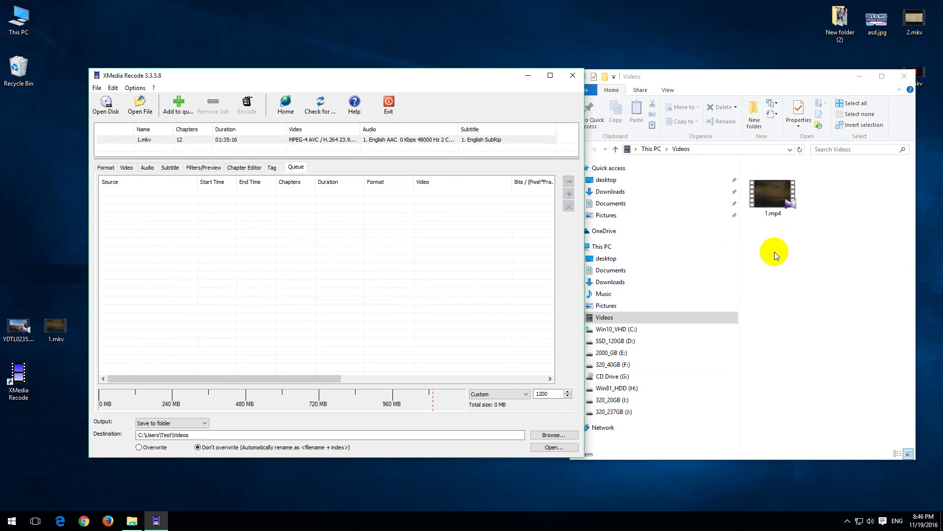
pyautogui.click(774, 199)
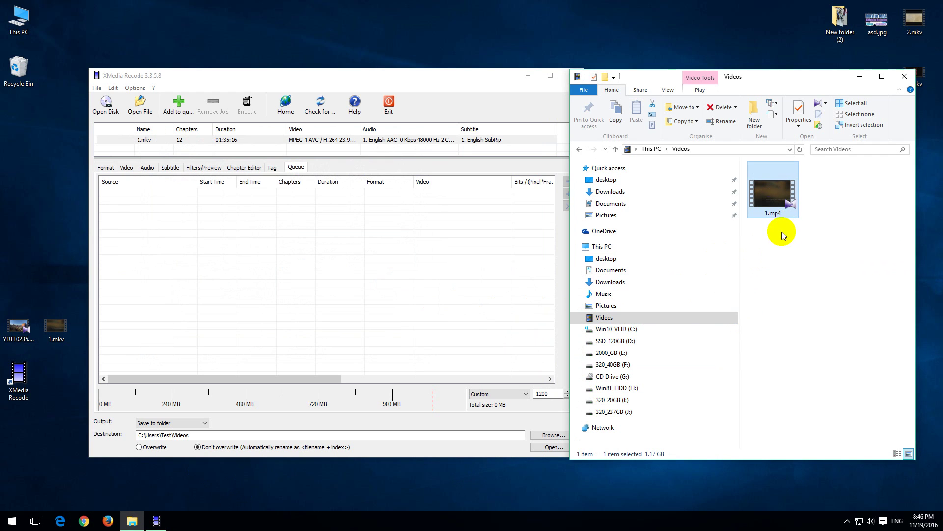
pyautogui.click(773, 207)
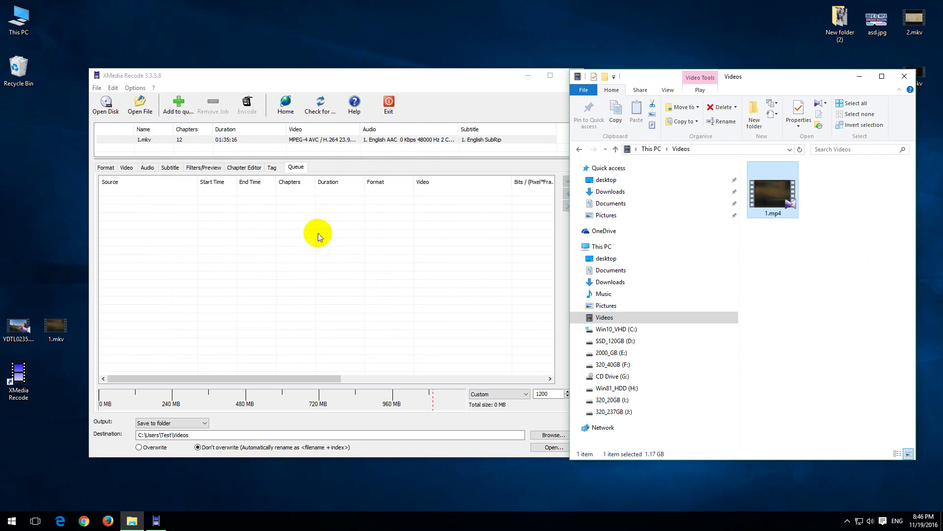
# Step: Switch the video stream to Convert using MPEG-4 AVC / H.264 at a 15000 kbps bitrate
pyautogui.click(127, 168)
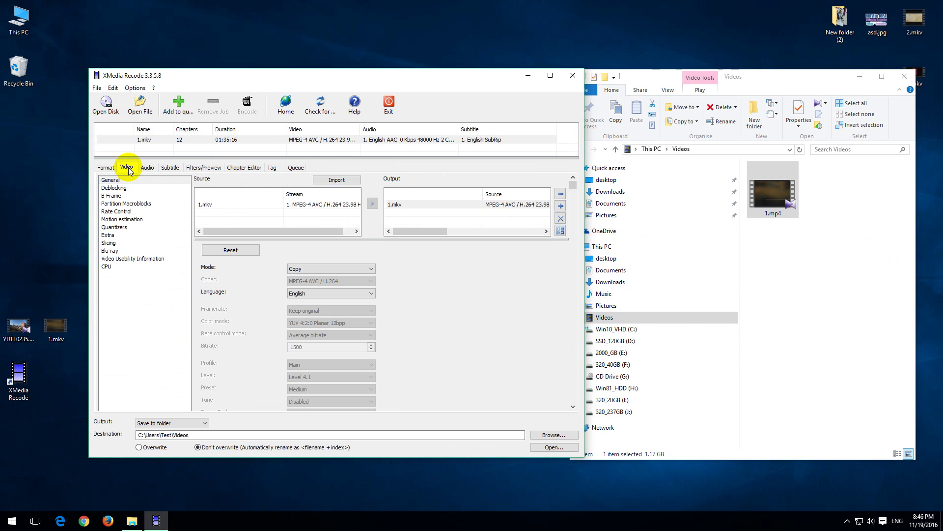
pyautogui.click(775, 205)
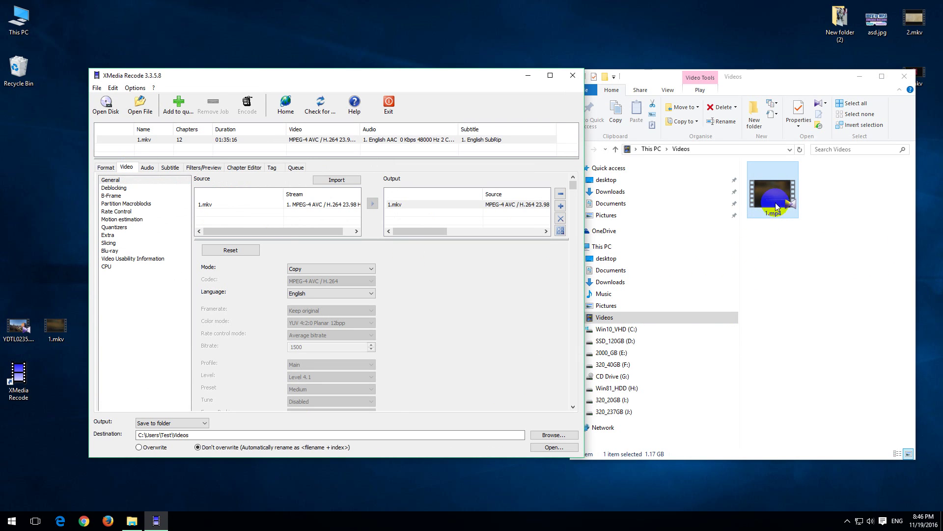
pyautogui.moveTo(767, 197)
pyautogui.mouseDown()
pyautogui.moveTo(779, 223)
pyautogui.moveTo(264, 351)
pyautogui.mouseUp()
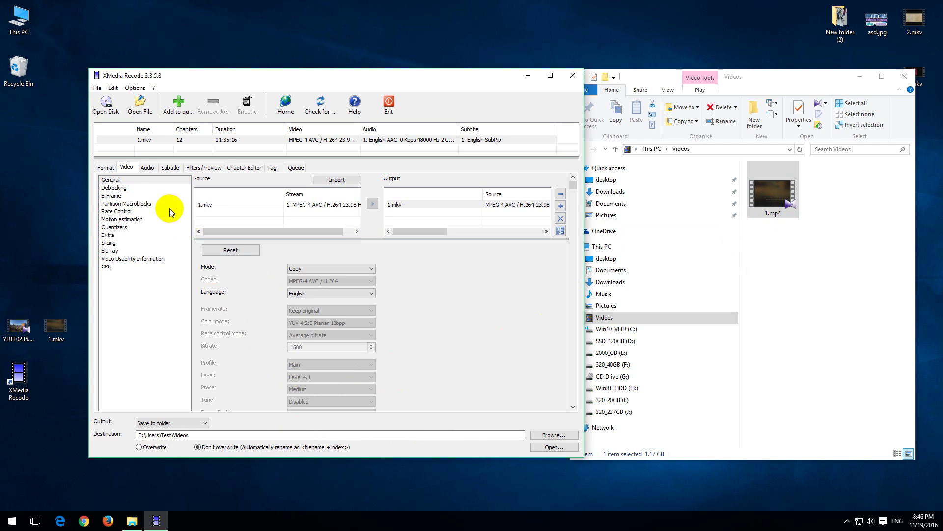
pyautogui.click(299, 269)
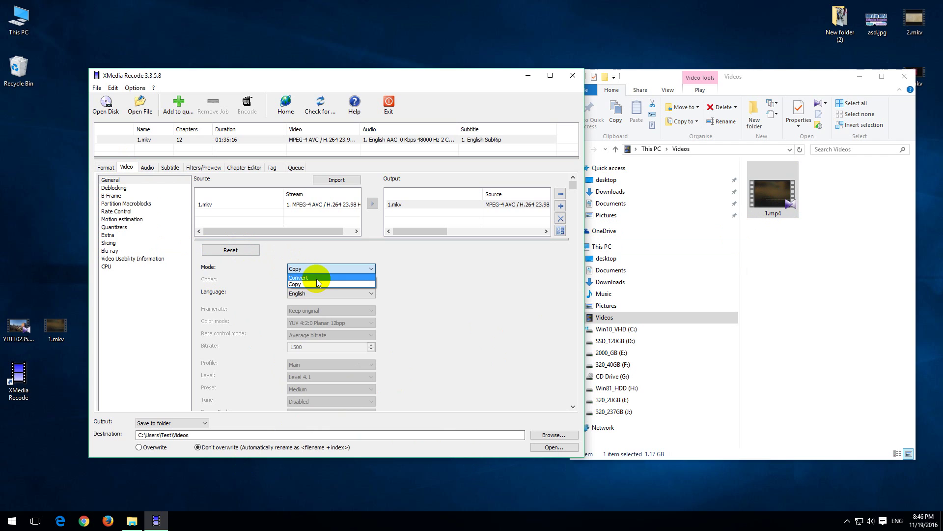
pyautogui.click(305, 277)
pyautogui.click(371, 282)
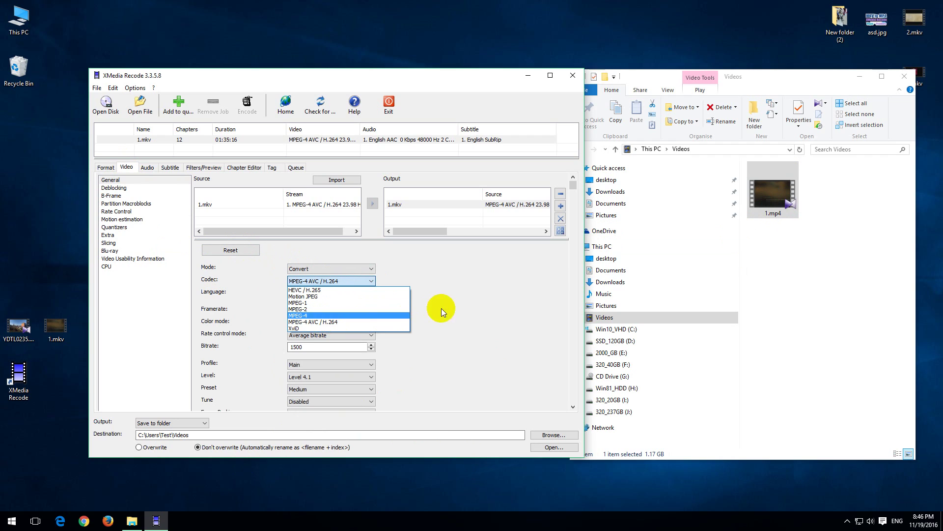
pyautogui.click(392, 322)
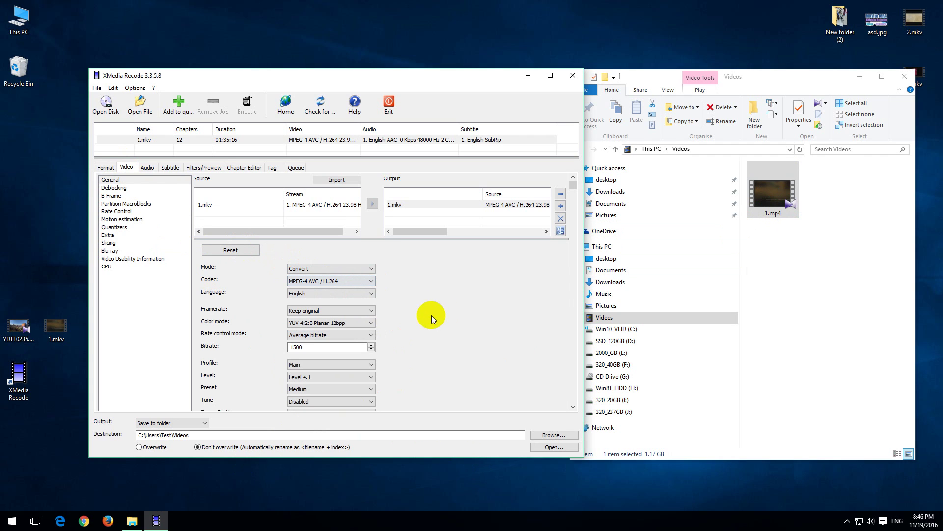
pyautogui.click(312, 348)
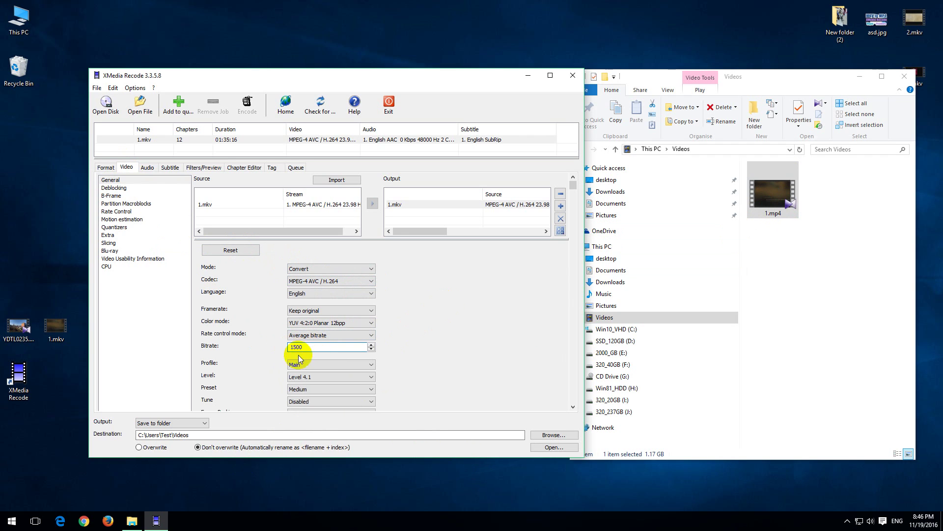
pyautogui.moveTo(290, 348); pyautogui.dragTo(311, 347)
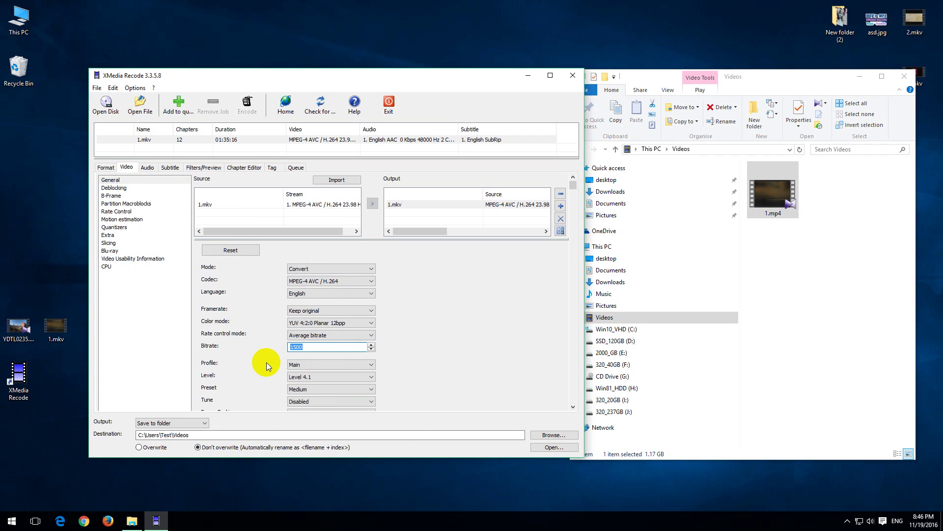
pyautogui.click(310, 347)
pyautogui.write('0')
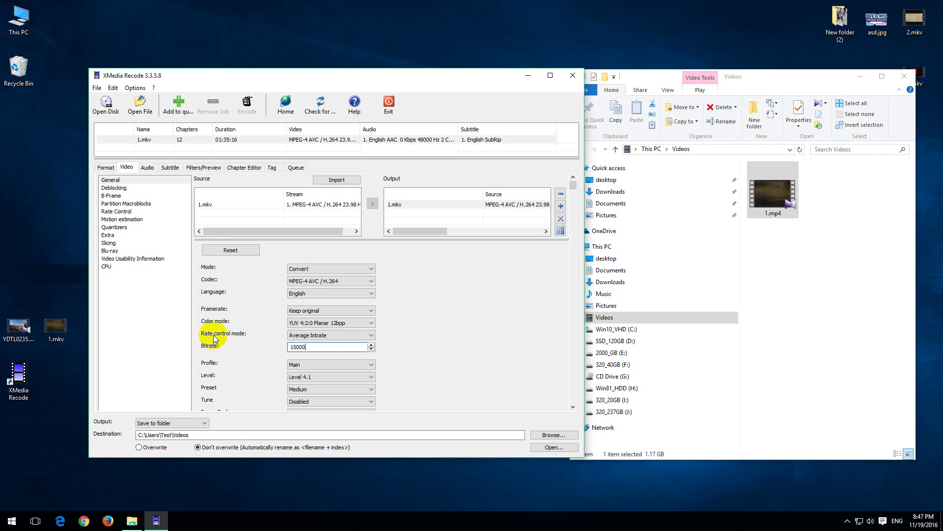
# Step: Switch the audio stream to Convert using the AAC codec at 192 kbps
pyautogui.click(147, 167)
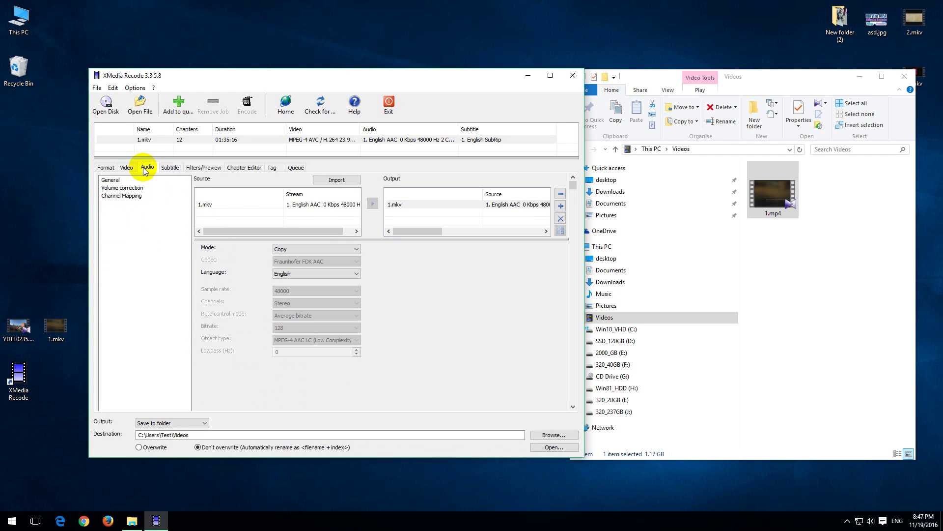
pyautogui.click(305, 248)
pyautogui.click(305, 258)
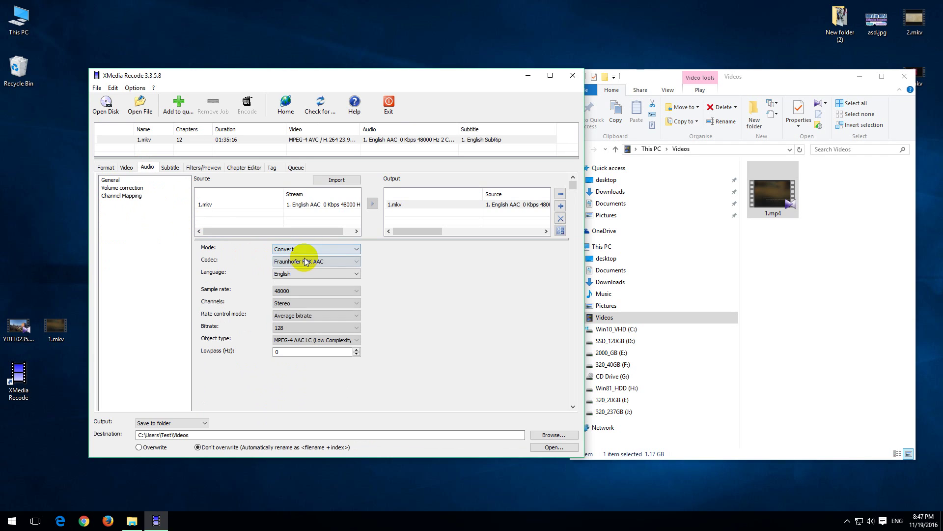
pyautogui.click(358, 264)
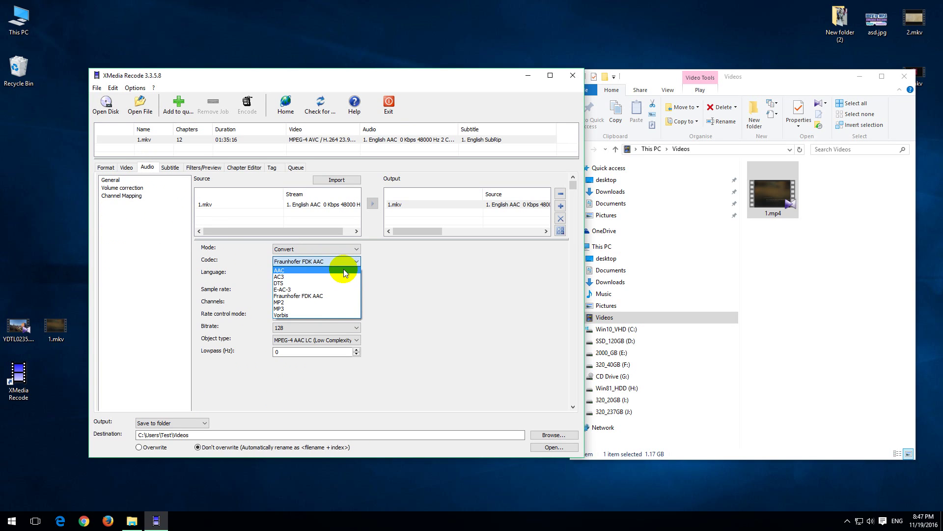
pyautogui.click(344, 272)
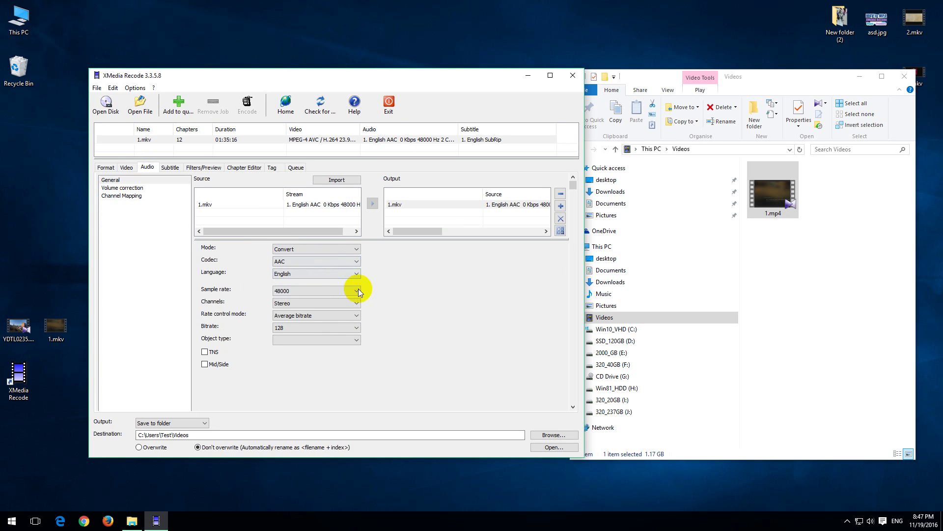
pyautogui.click(355, 327)
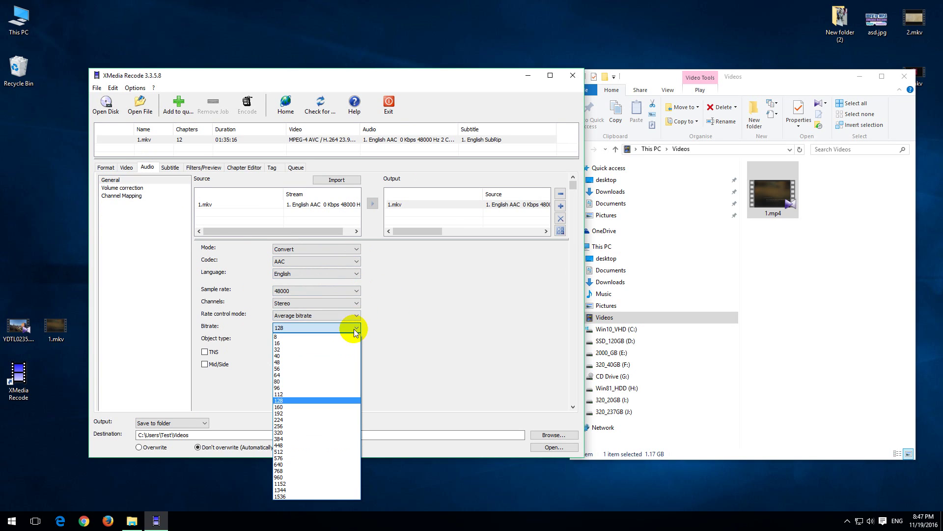
pyautogui.click(328, 413)
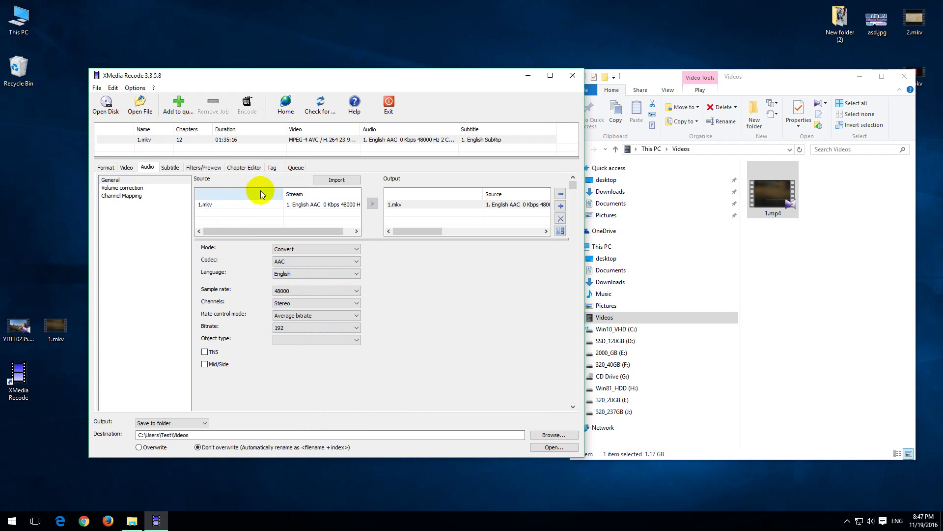
# Step: Add 1.mkv to the queue with the H.264/AAC settings and start encoding
pyautogui.click(296, 169)
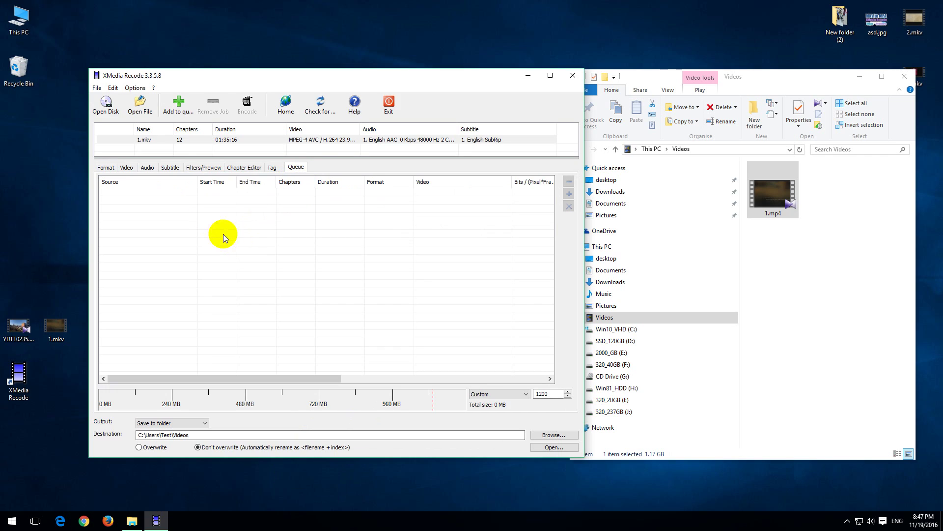
pyautogui.click(159, 141)
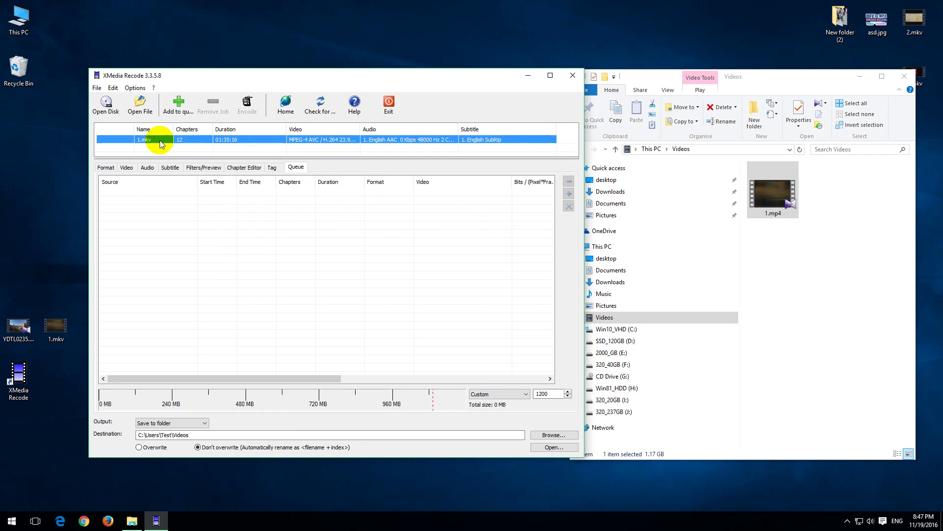
pyautogui.click(178, 106)
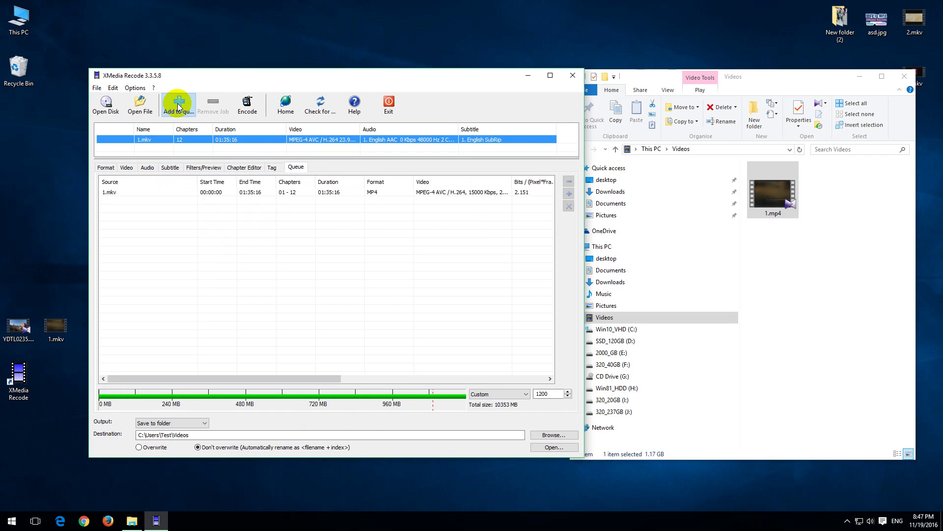
pyautogui.click(247, 105)
# Step: Move the Encoding window aside and check the growing 1_1.mp4 in Videos
pyautogui.moveTo(459, 151); pyautogui.dragTo(367, 151)
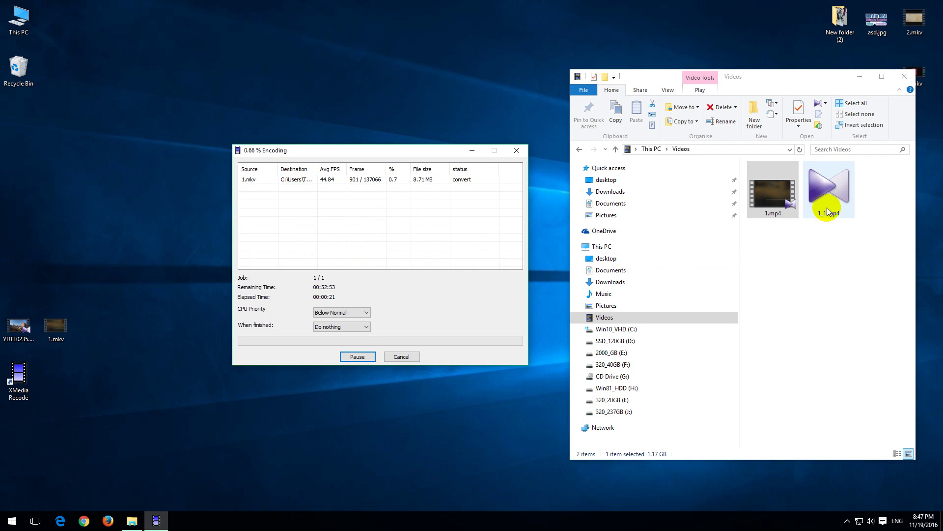
pyautogui.click(840, 187)
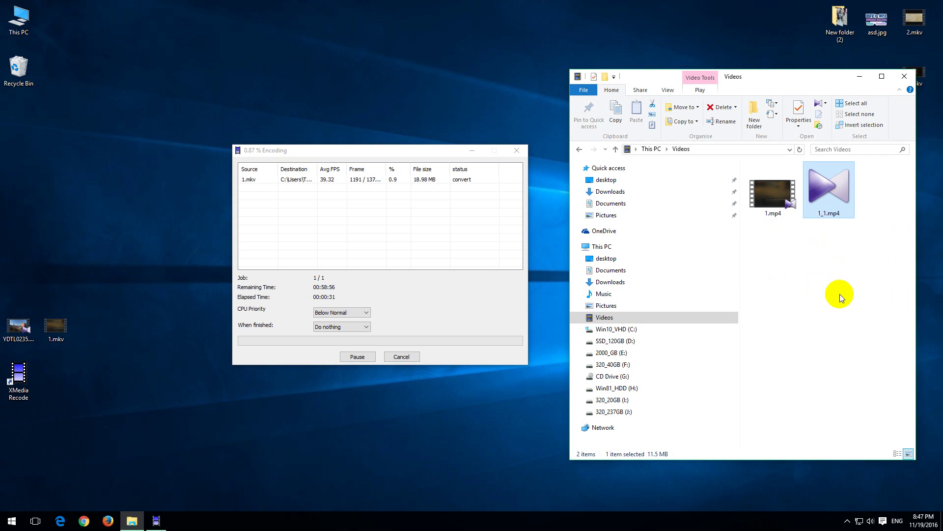
pyautogui.click(486, 307)
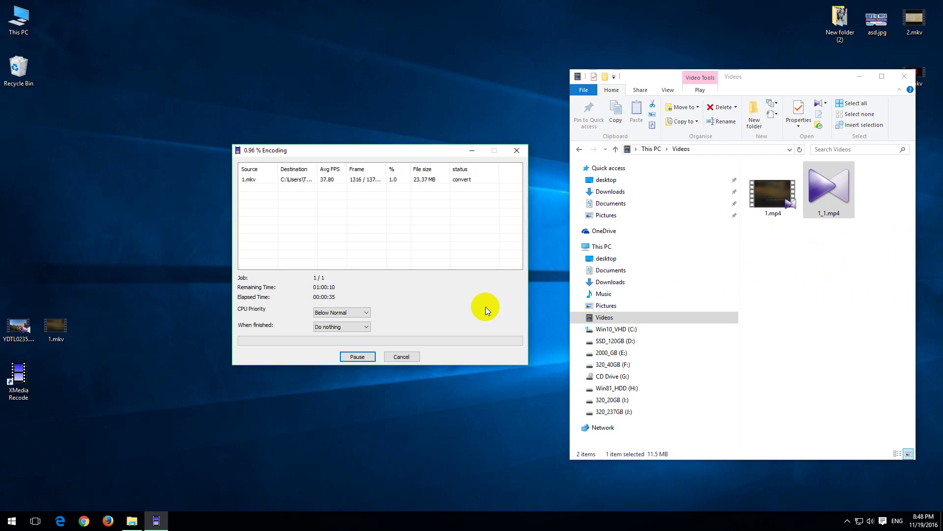